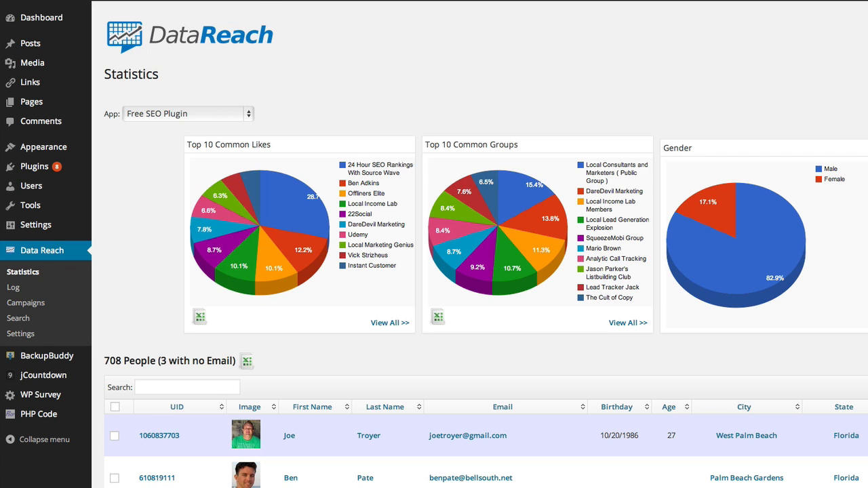
- Search for the keyword "daredevil marketing" with results limited to groups
{"action": "key", "text": "ctrl+Tab"}
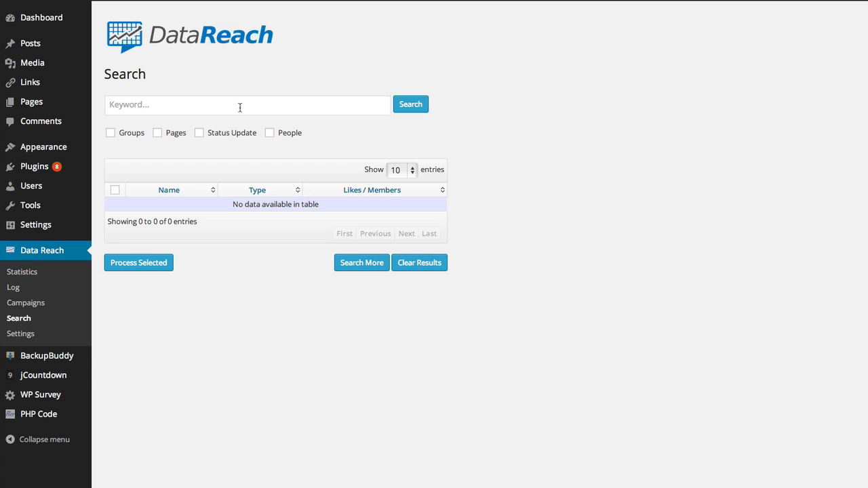
{"action": "key", "text": "ctrl+shift+Tab"}
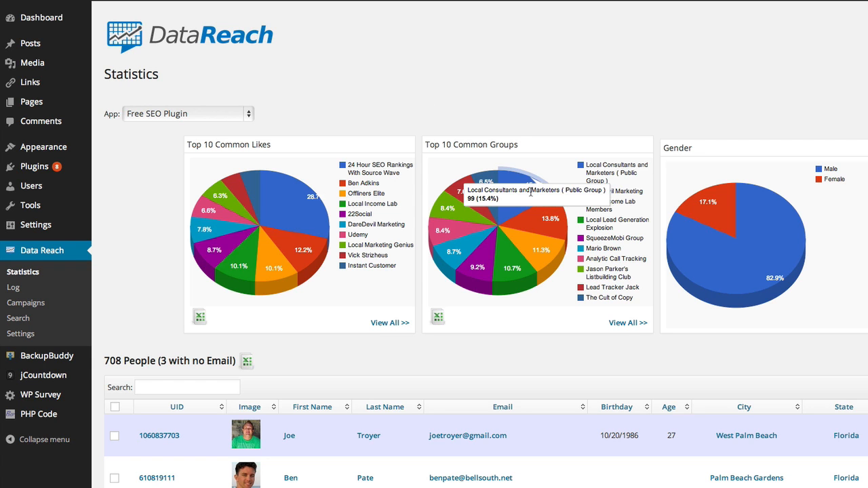
{"action": "key", "text": "ctrl+Tab"}
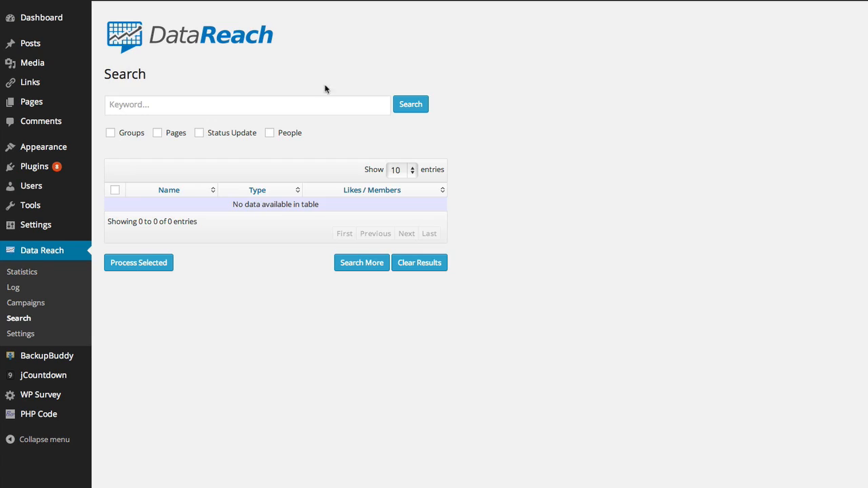
{"action": "left_click", "coordinate": [279, 103]}
{"action": "type", "text": "daredev"}
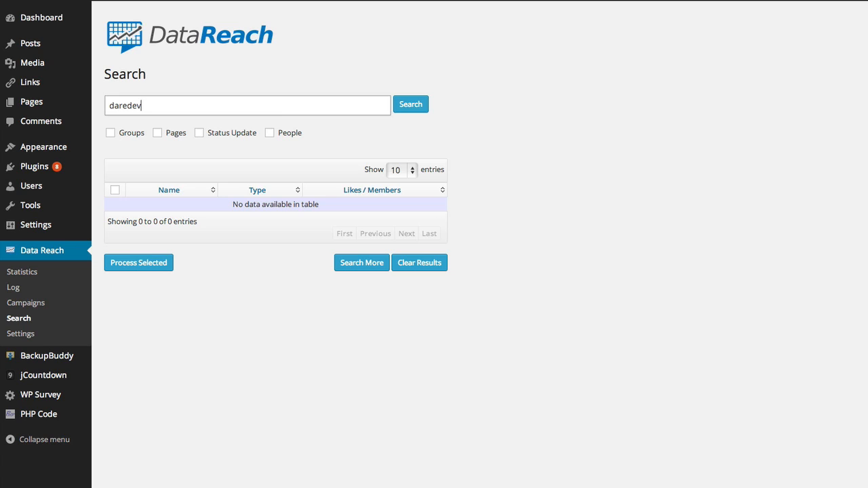
{"action": "type", "text": "il marketing"}
{"action": "left_click", "coordinate": [136, 133]}
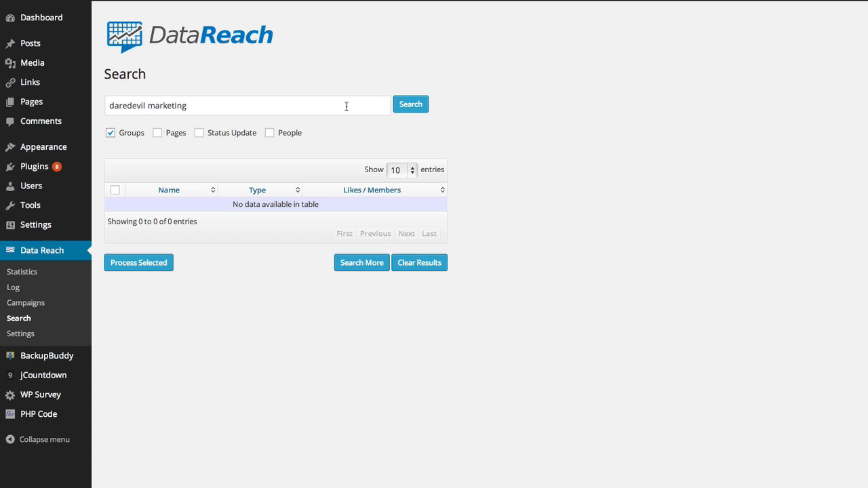
{"action": "left_click", "coordinate": [420, 107]}
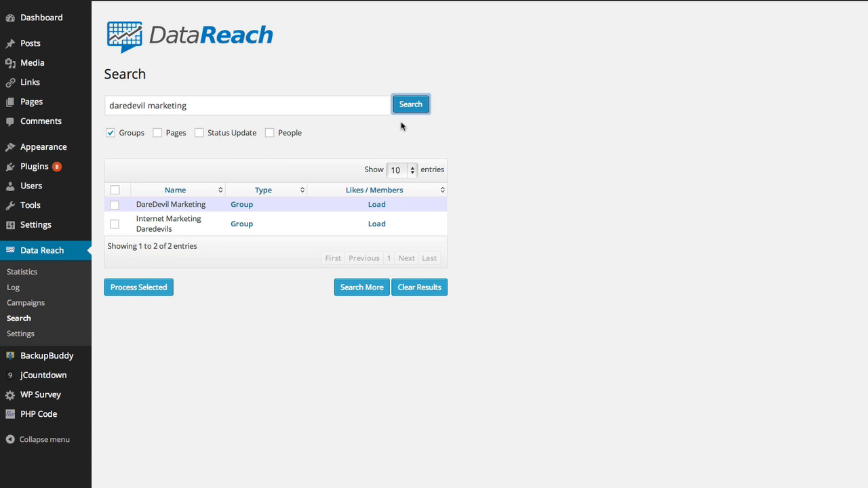
- Process the DareDevil Marketing group to fetch its members' UIDs, stopping the run after a few seconds
{"action": "left_click", "coordinate": [115, 206]}
{"action": "left_click", "coordinate": [114, 205]}
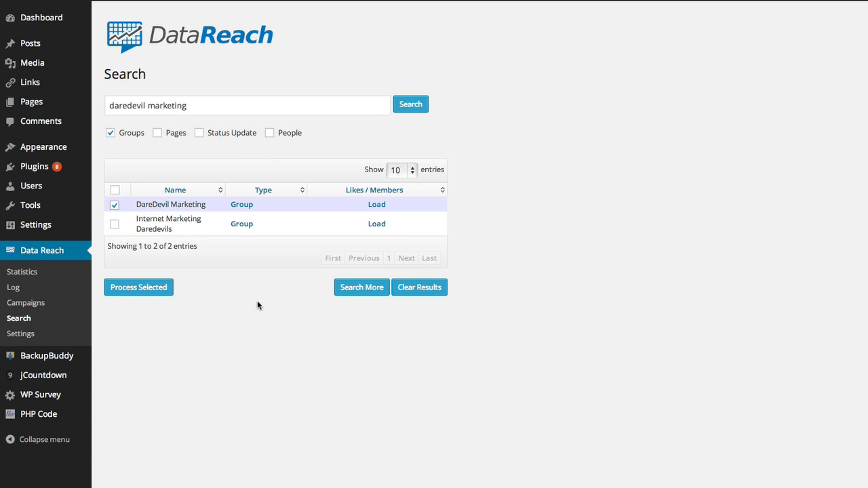
{"action": "left_click", "coordinate": [163, 291]}
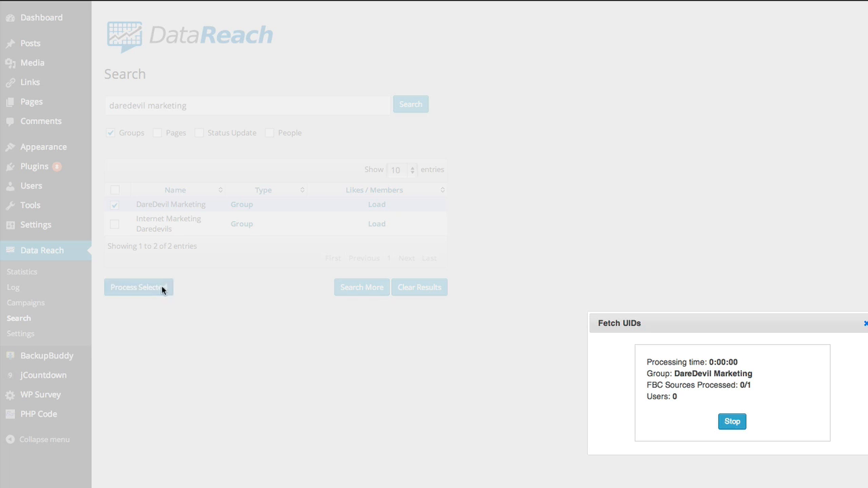
{"action": "left_click", "coordinate": [738, 428]}
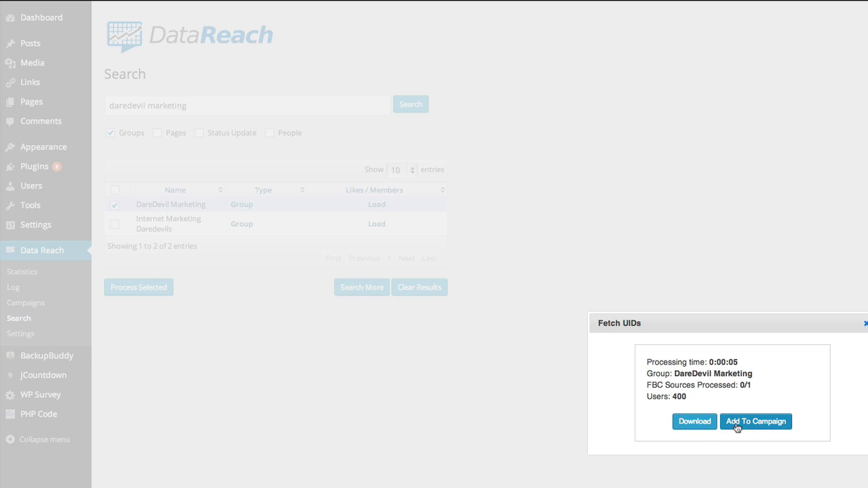
- Add the UIDs fetched from the DareDevil Marketing group to the SEO Ben campaign and close the dialog
{"action": "left_click", "coordinate": [753, 427]}
{"action": "left_click", "coordinate": [752, 365]}
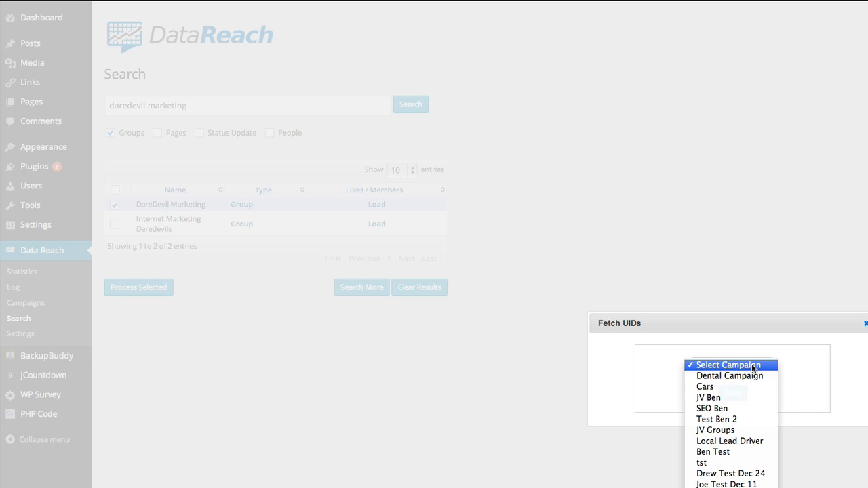
{"action": "left_click", "coordinate": [752, 408]}
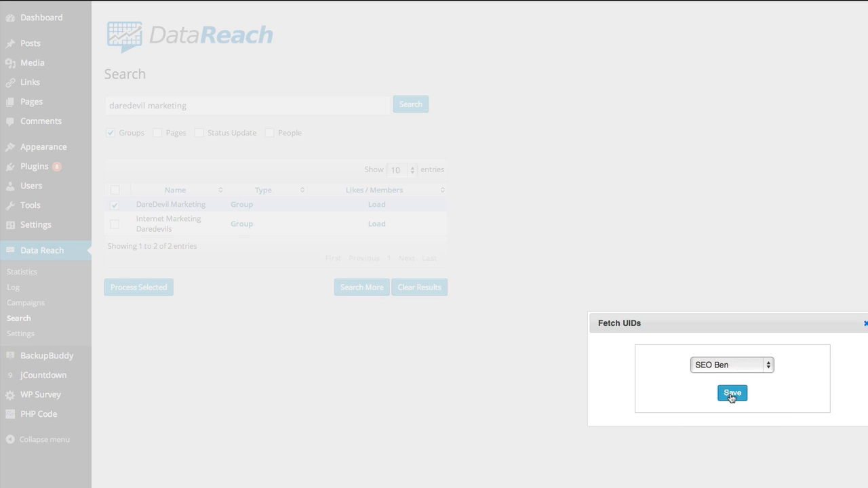
{"action": "left_click", "coordinate": [732, 393]}
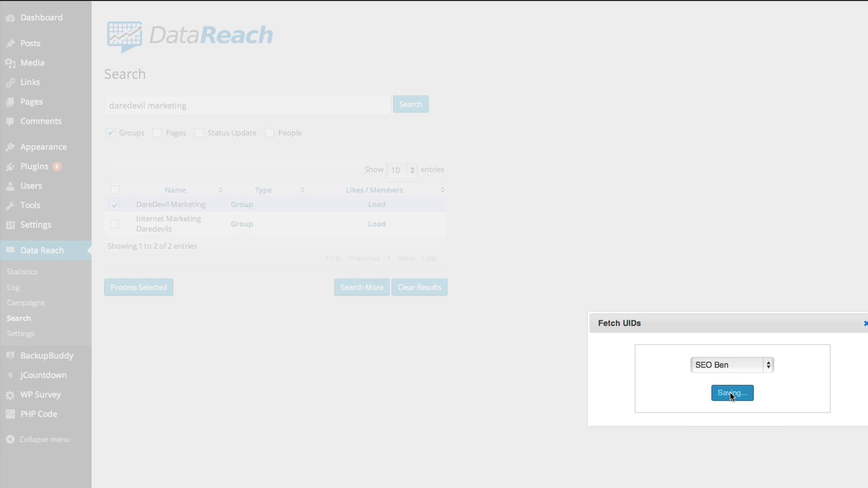
{"action": "left_click", "coordinate": [866, 324]}
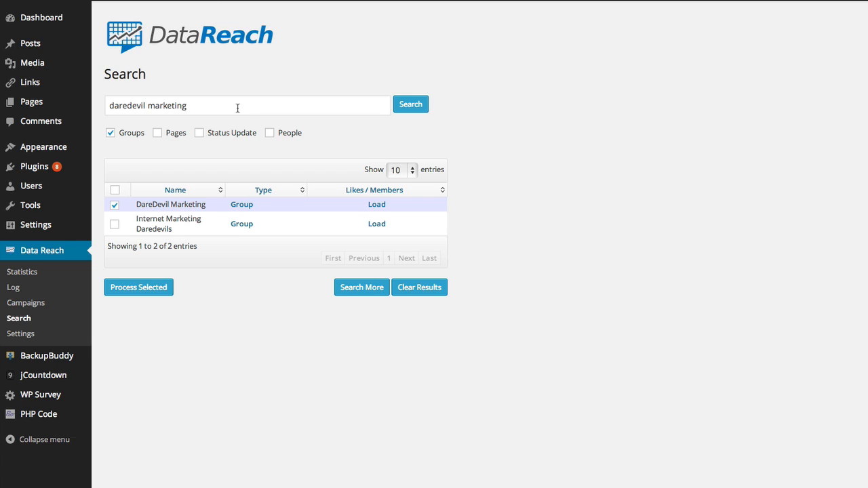
- Replace the search keyword with "local income lab" and run the group search
{"action": "triple_click", "coordinate": [237, 108]}
{"action": "mouse_move", "coordinate": [59, 87]}
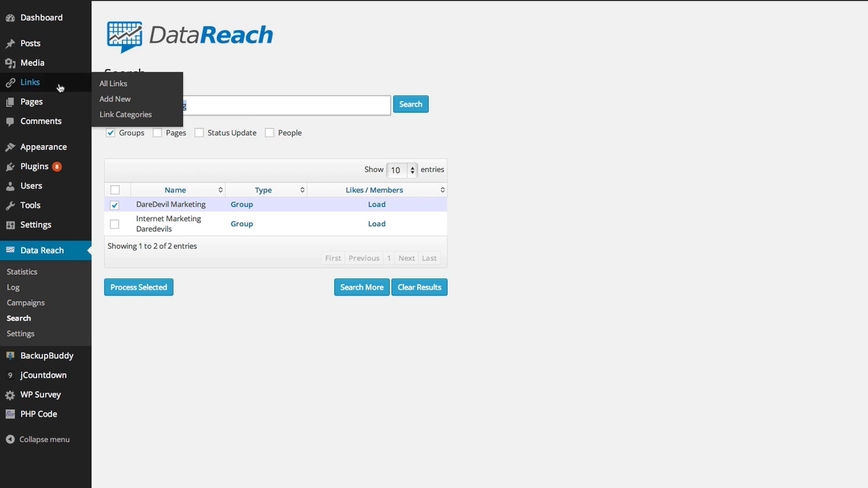
{"action": "key", "text": "BackSpace"}
{"action": "type", "text": "local im"}
{"action": "key", "text": "BackSpace"}
{"action": "type", "text": "ncome lab"}
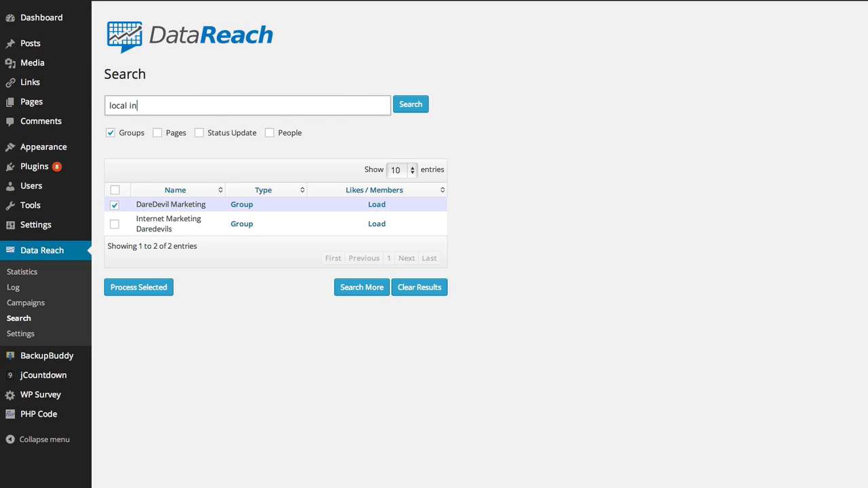
{"action": "left_click", "coordinate": [409, 104]}
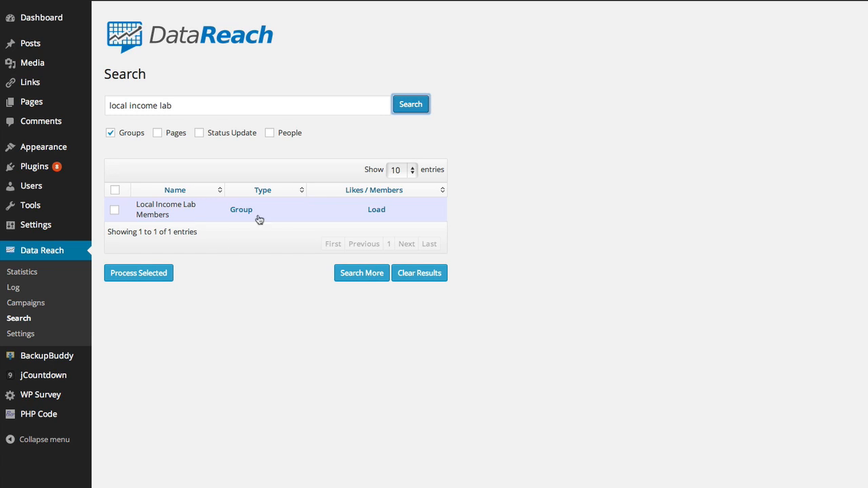
- Fetch the UIDs of the Local Income Lab Members group and save them to the SEO Ben campaign
{"action": "left_click", "coordinate": [114, 210]}
{"action": "left_click", "coordinate": [142, 274]}
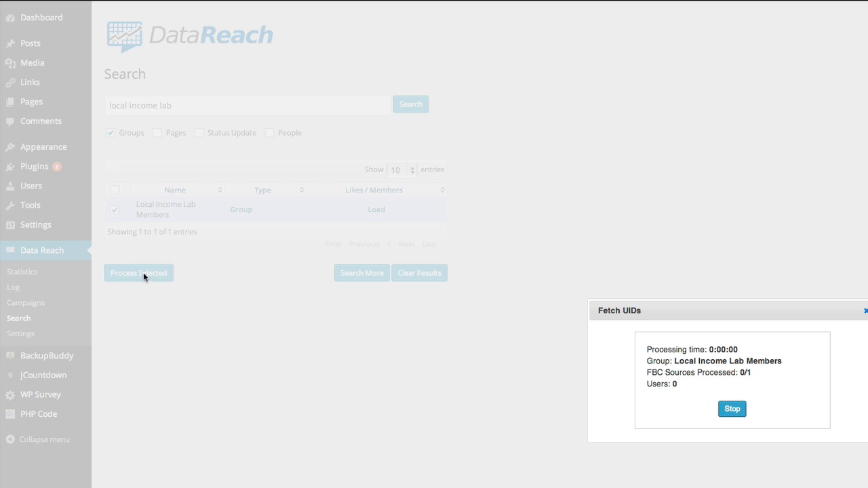
{"action": "left_click", "coordinate": [746, 414]}
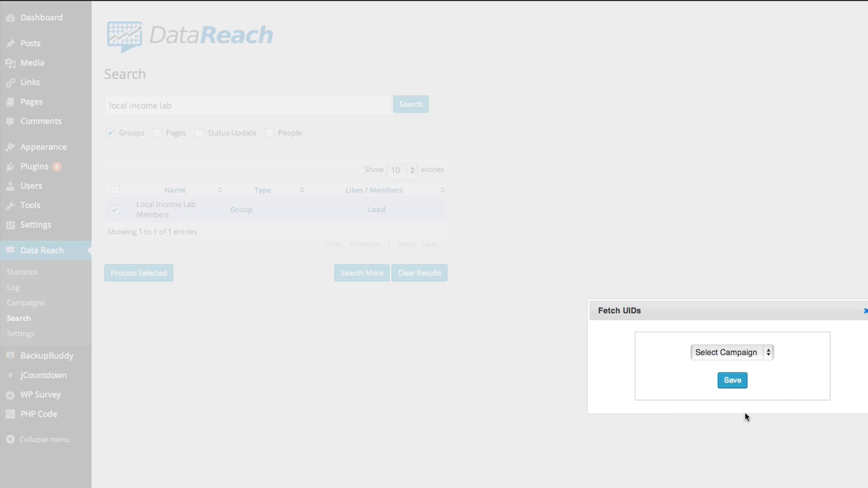
{"action": "left_click", "coordinate": [731, 352]}
{"action": "left_click", "coordinate": [745, 396]}
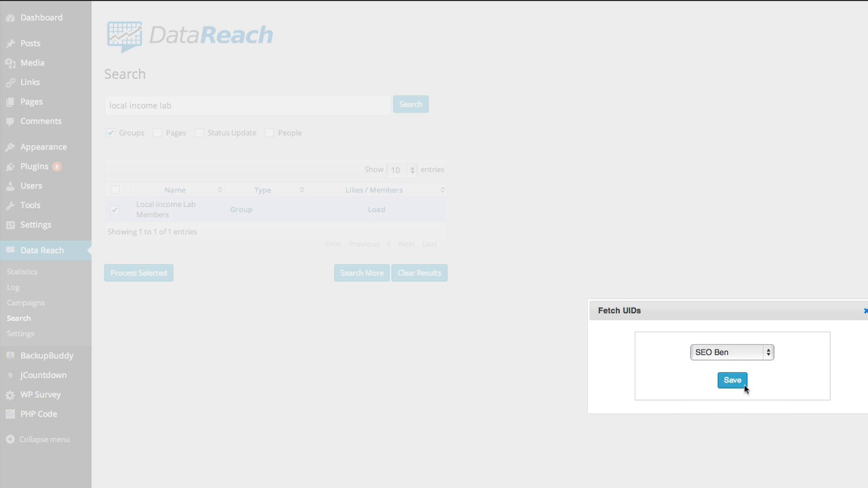
{"action": "left_click", "coordinate": [742, 382]}
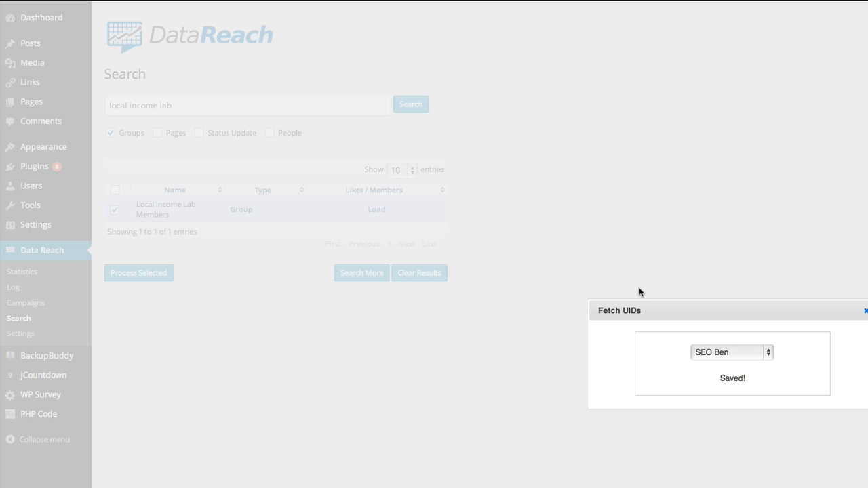
{"action": "left_click", "coordinate": [864, 310]}
- Replace the search keyword with "local lead generation" and run the group search
{"action": "left_click_drag", "start_coordinate": [271, 108], "coordinate": [138, 91]}
{"action": "type", "text": "l"}
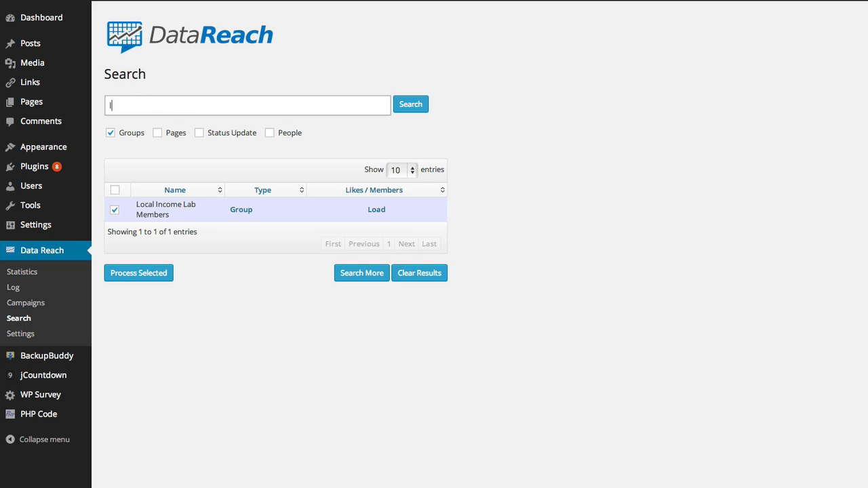
{"action": "type", "text": "ocal lead generation"}
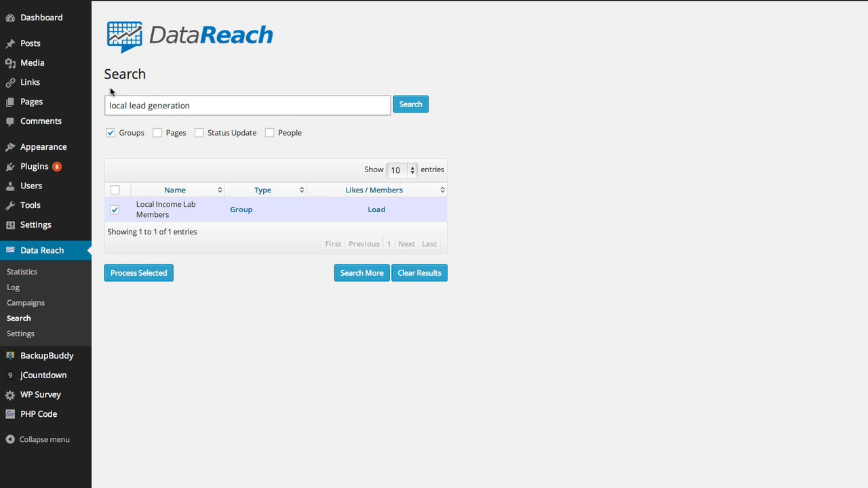
{"action": "left_click", "coordinate": [402, 107]}
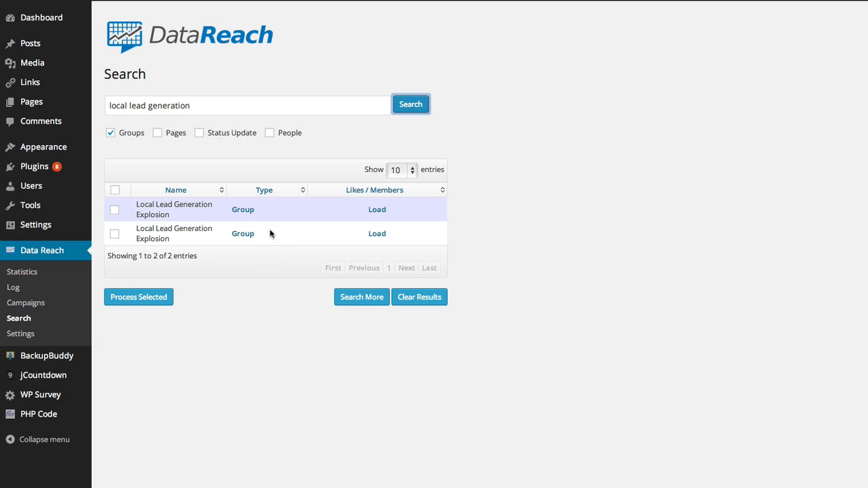
- Process the first Local Lead Generation Explosion group to fetch UIDs, stopping the run shortly after it starts
{"action": "left_click", "coordinate": [114, 212]}
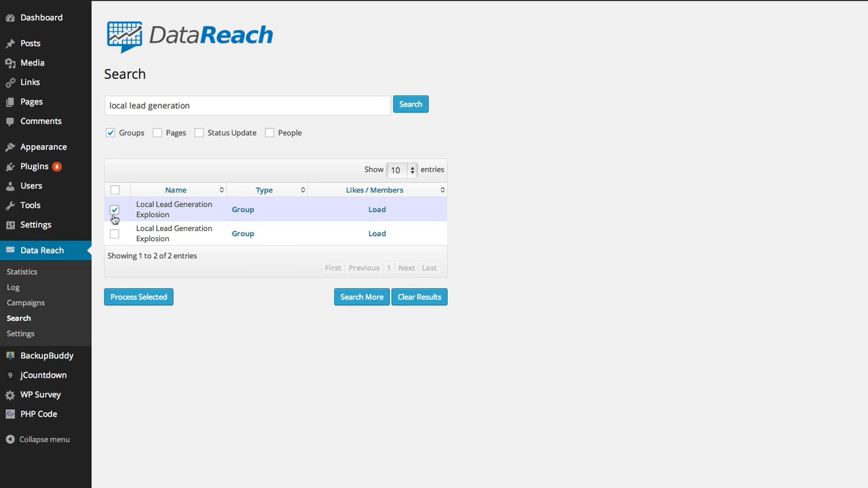
{"action": "left_click", "coordinate": [149, 302]}
{"action": "left_click", "coordinate": [731, 409]}
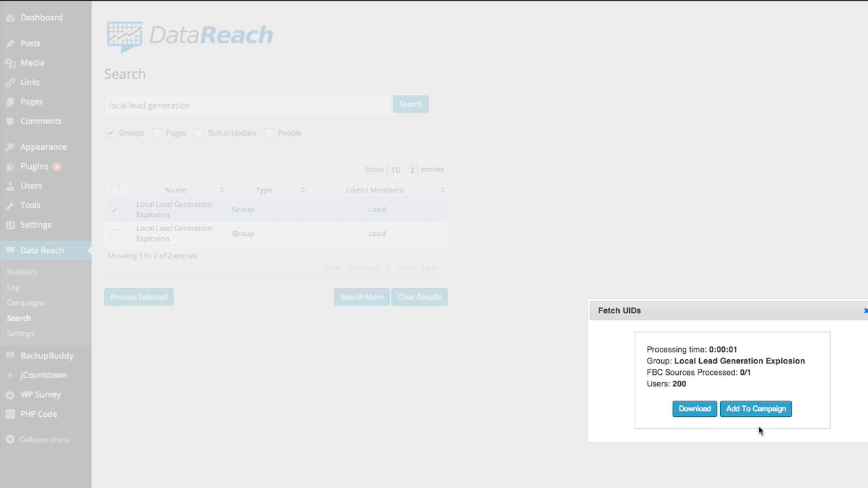
- Add the UIDs fetched from Local Lead Generation Explosion to the SEO Ben campaign and close the dialog
{"action": "left_click", "coordinate": [750, 412]}
{"action": "left_click", "coordinate": [755, 352]}
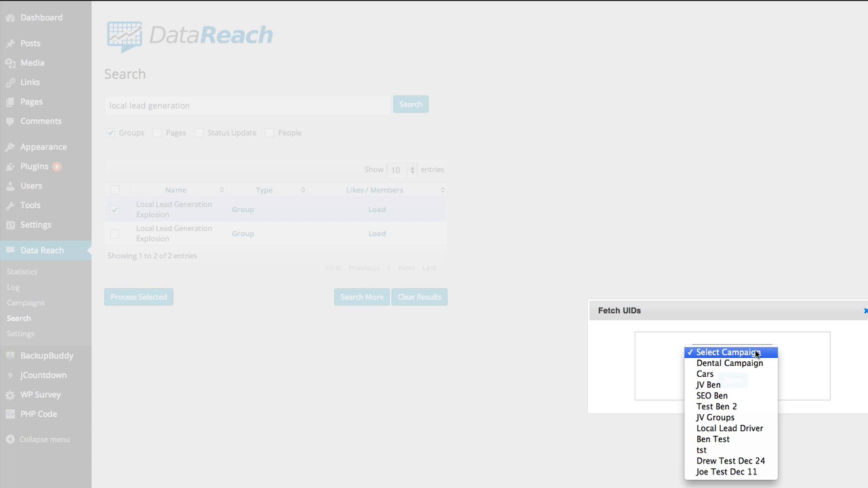
{"action": "left_click", "coordinate": [739, 395]}
{"action": "left_click", "coordinate": [737, 383]}
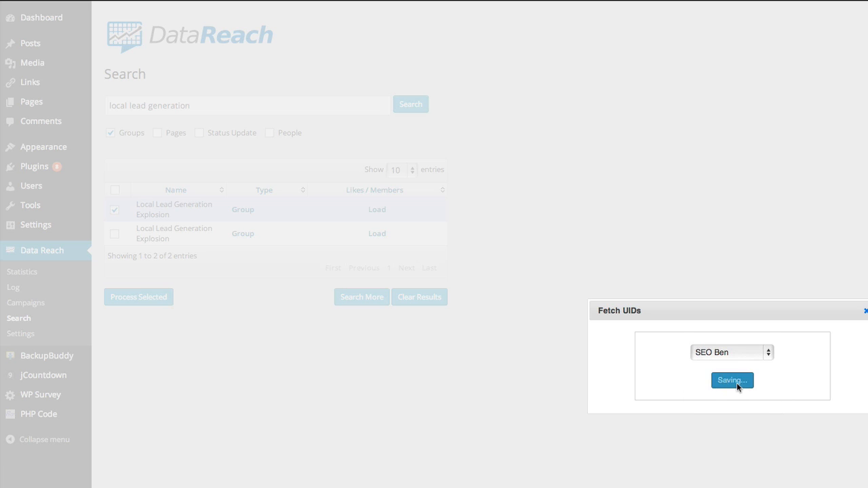
{"action": "left_click", "coordinate": [865, 312]}
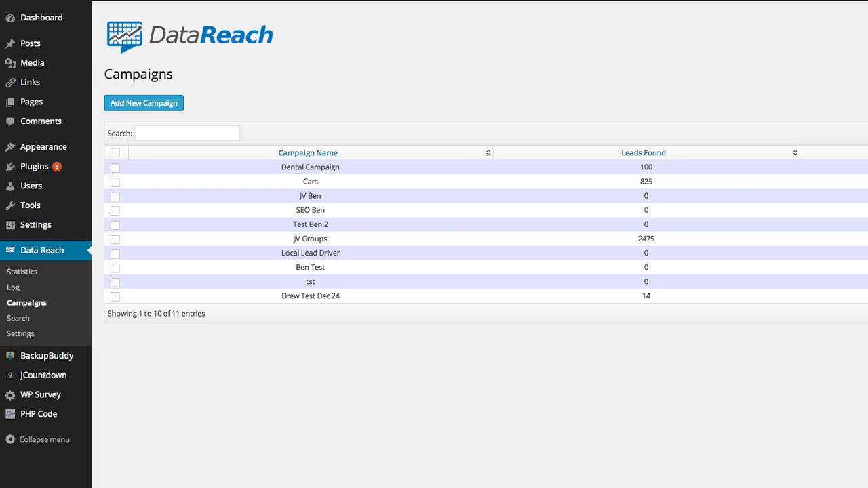
- Reload the campaigns list and download the UID file of the SEO Ben campaign
{"action": "left_click_drag", "start_coordinate": [292, 212], "coordinate": [385, 211]}
{"action": "left_click", "coordinate": [402, 130]}
{"action": "left_click_drag", "start_coordinate": [296, 211], "coordinate": [337, 213]}
{"action": "key", "text": "super+r"}
{"action": "left_click_drag", "start_coordinate": [659, 211], "coordinate": [630, 211]}
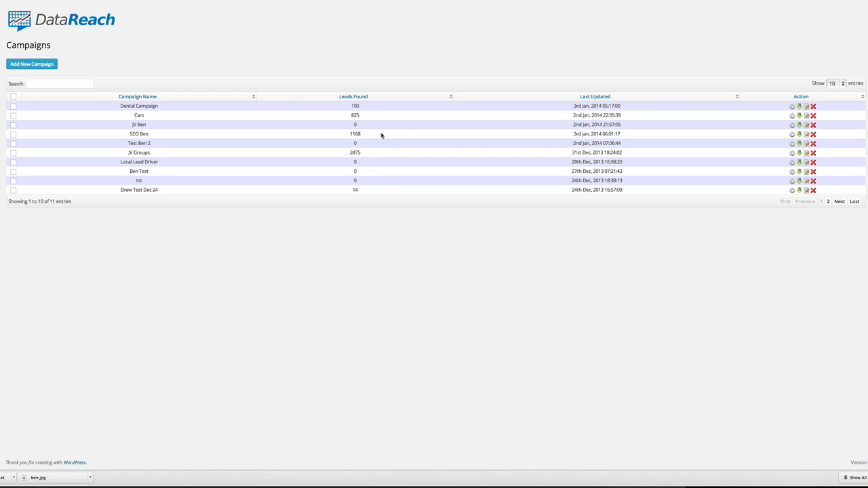
{"action": "left_click", "coordinate": [799, 135]}
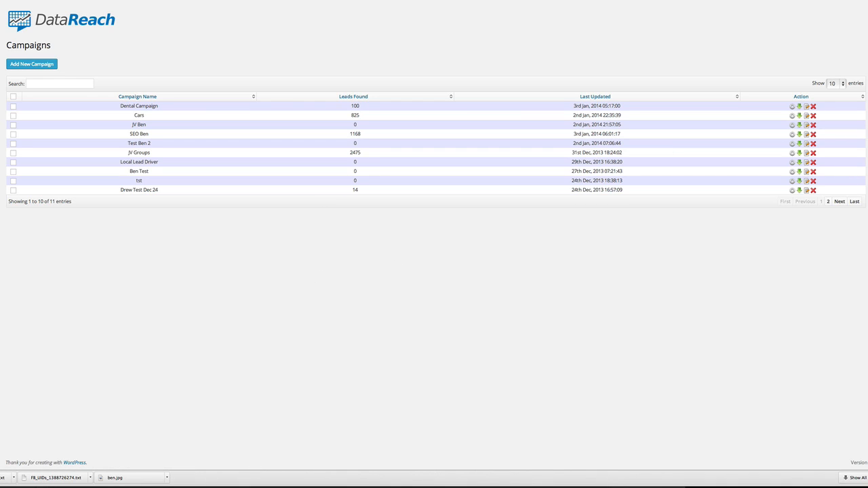
- Switch to the Facebook Ads Manager audiences and start a new audience named "SEO Super Audience"
{"action": "key", "text": "ctrl+Tab"}
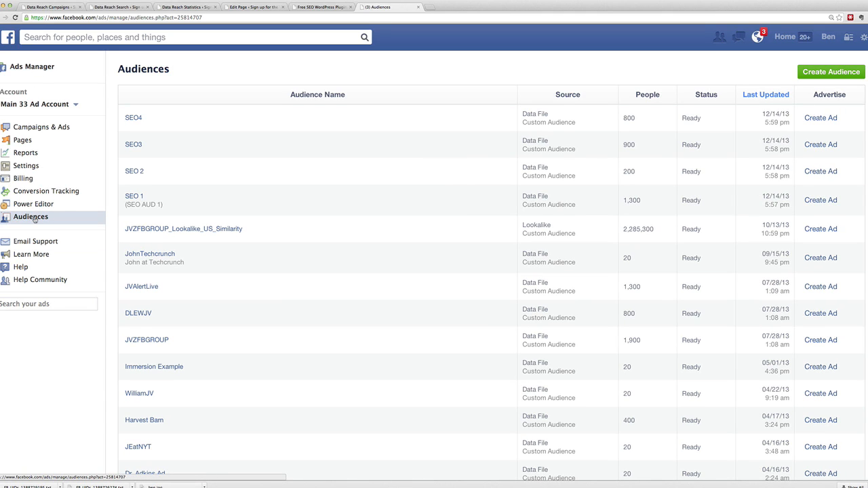
{"action": "left_click", "coordinate": [827, 73]}
{"action": "left_click", "coordinate": [397, 200]}
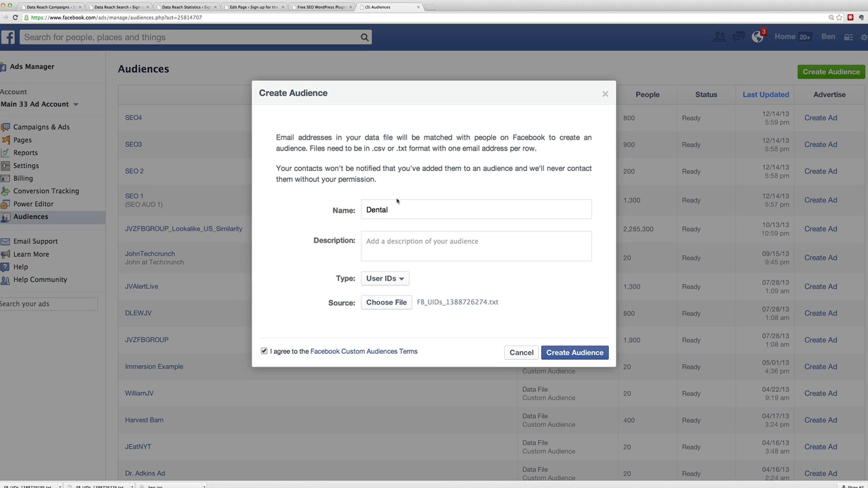
{"action": "left_click_drag", "start_coordinate": [391, 211], "coordinate": [359, 207]}
{"action": "type", "text": "SEO SUper"}
{"action": "key", "text": "BackSpace"}
{"action": "key", "text": "BackSpace"}
{"action": "key", "text": "BackSpace"}
{"action": "key", "text": "BackSpace"}
{"action": "key", "text": "BackSpace"}
{"action": "type", "text": "uper Audience"}
- Set the audience's data type to User IDs and choose FB_UIDs_1388729195.txt from Downloads as its source file
{"action": "left_click", "coordinate": [392, 280]}
{"action": "left_click", "coordinate": [404, 325]}
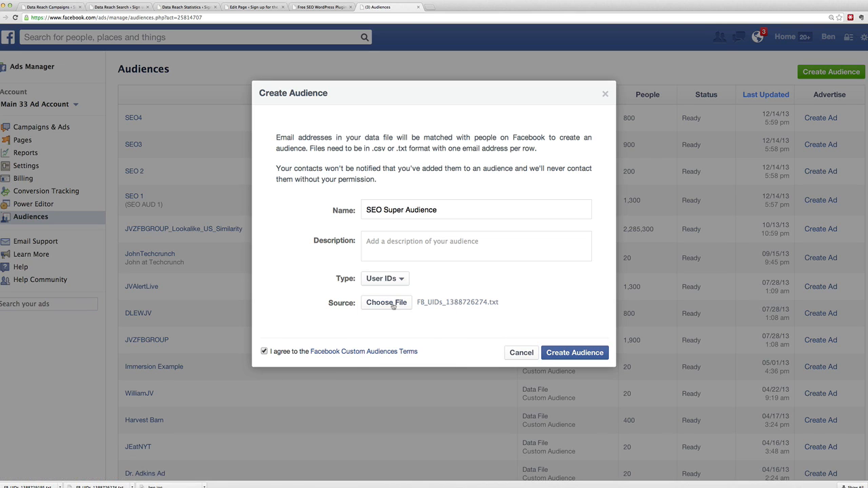
{"action": "left_click", "coordinate": [394, 304]}
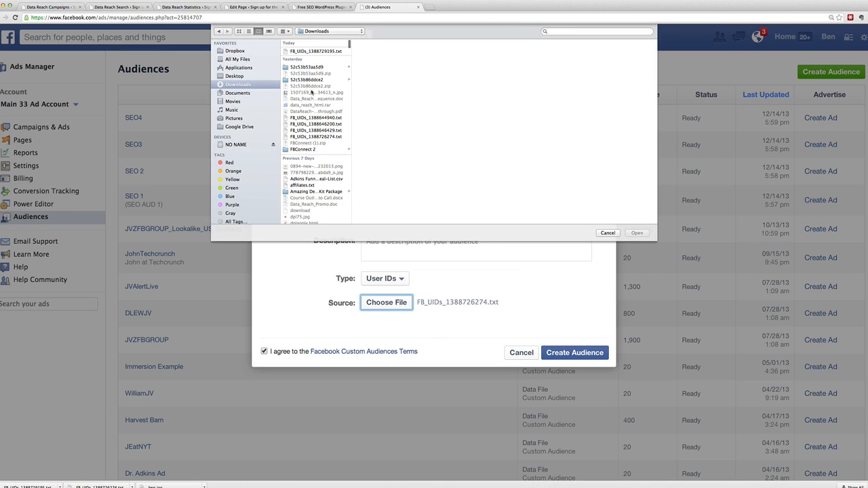
{"action": "left_click", "coordinate": [306, 53]}
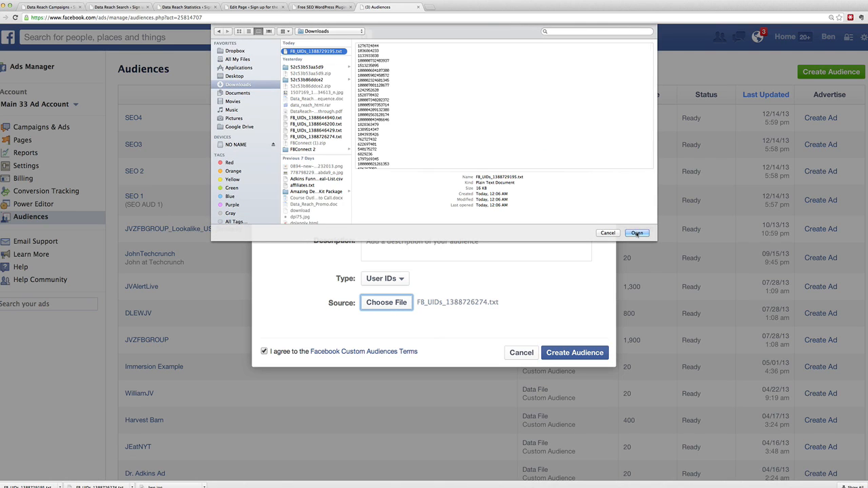
{"action": "left_click", "coordinate": [638, 233]}
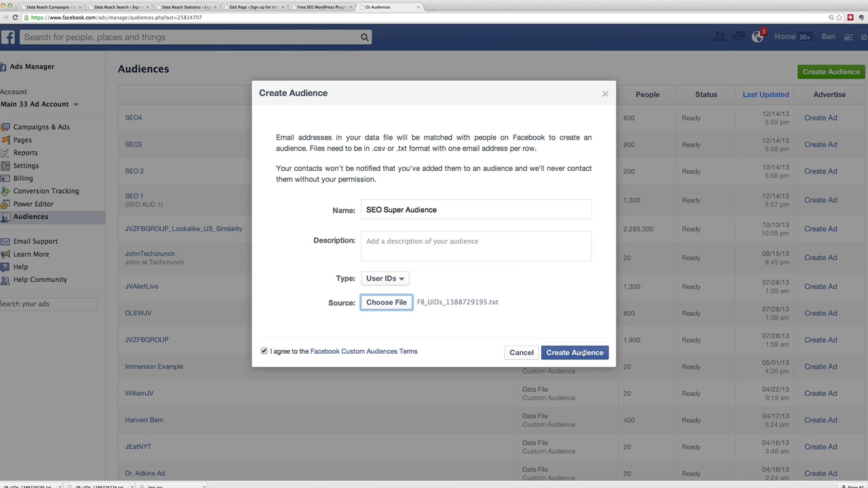